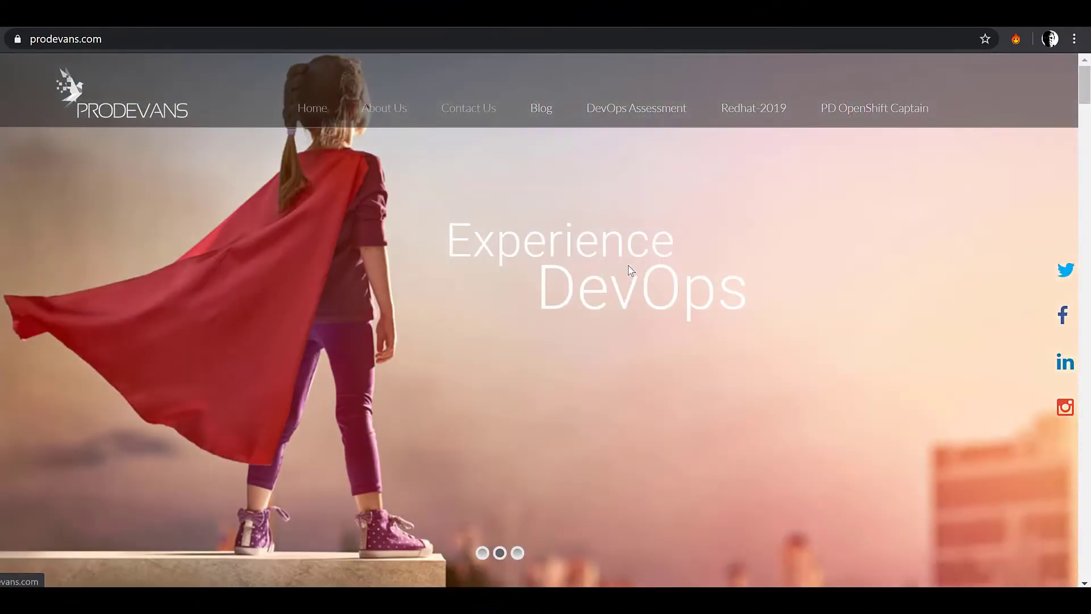
# Cycle the Prodevans homepage hero slides until 'Work Smart in the Cloud' appears
pyautogui.click(516, 553)
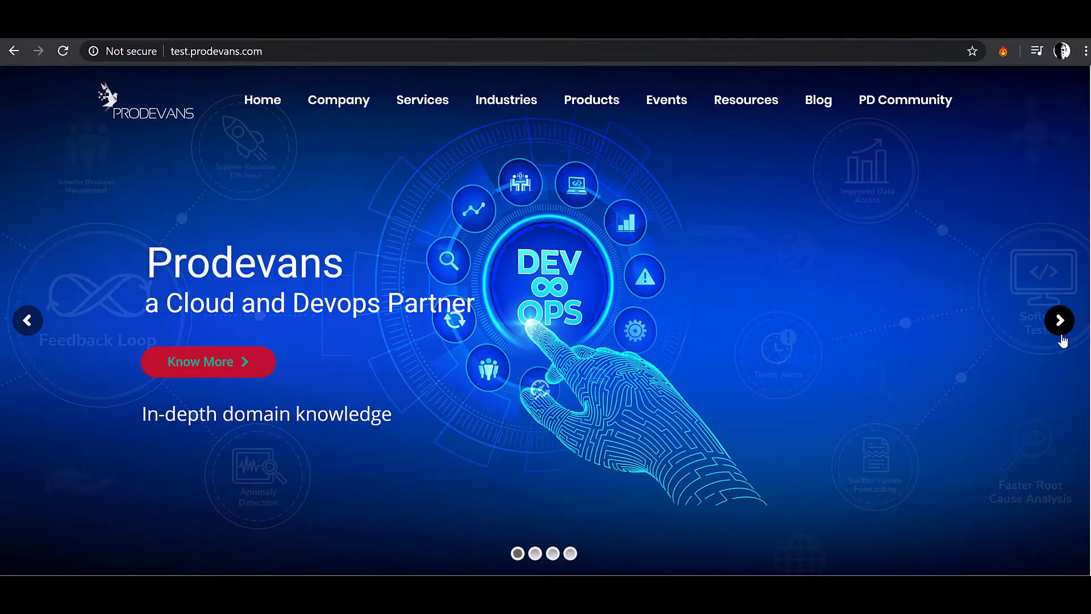
pyautogui.click(1060, 323)
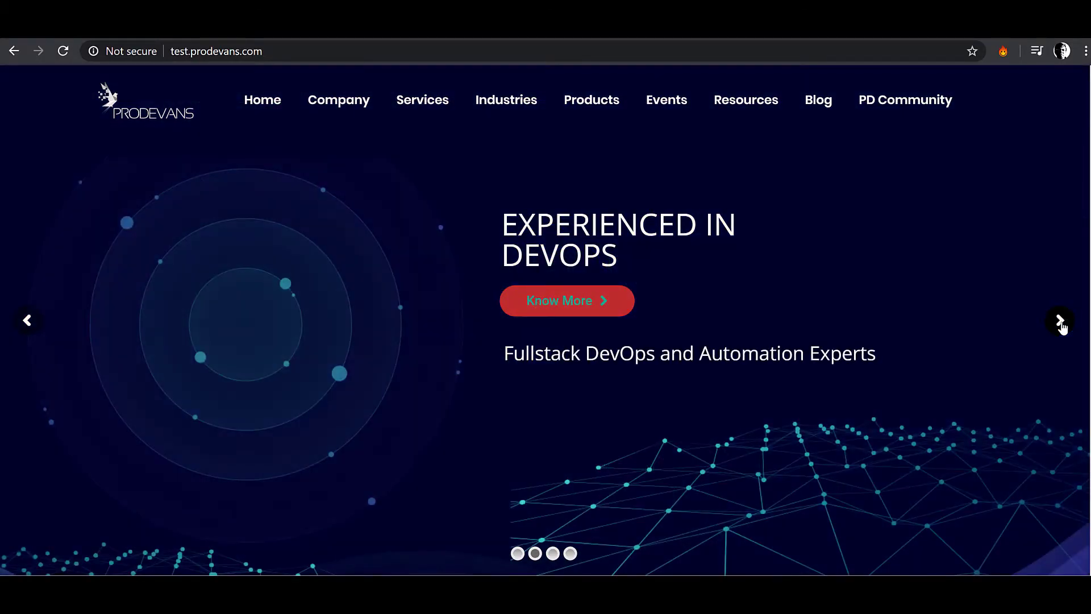
pyautogui.click(1061, 322)
pyautogui.click(1060, 323)
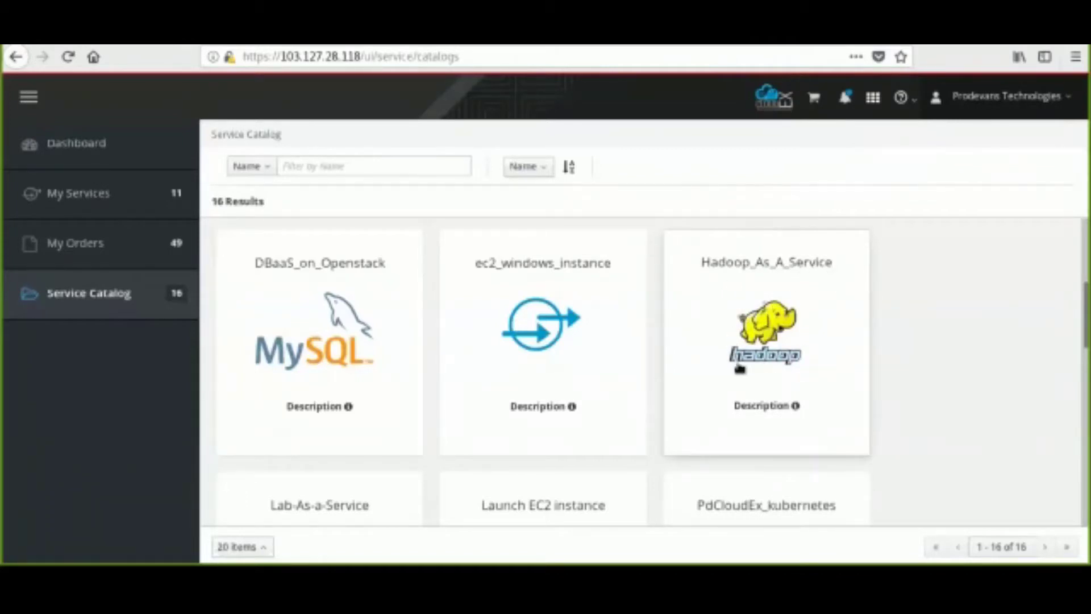
# Add Hadoop_As_A_Service named 'Hadoop' to the shopping cart and place the order
pyautogui.click(791, 397)
pyautogui.click(532, 372)
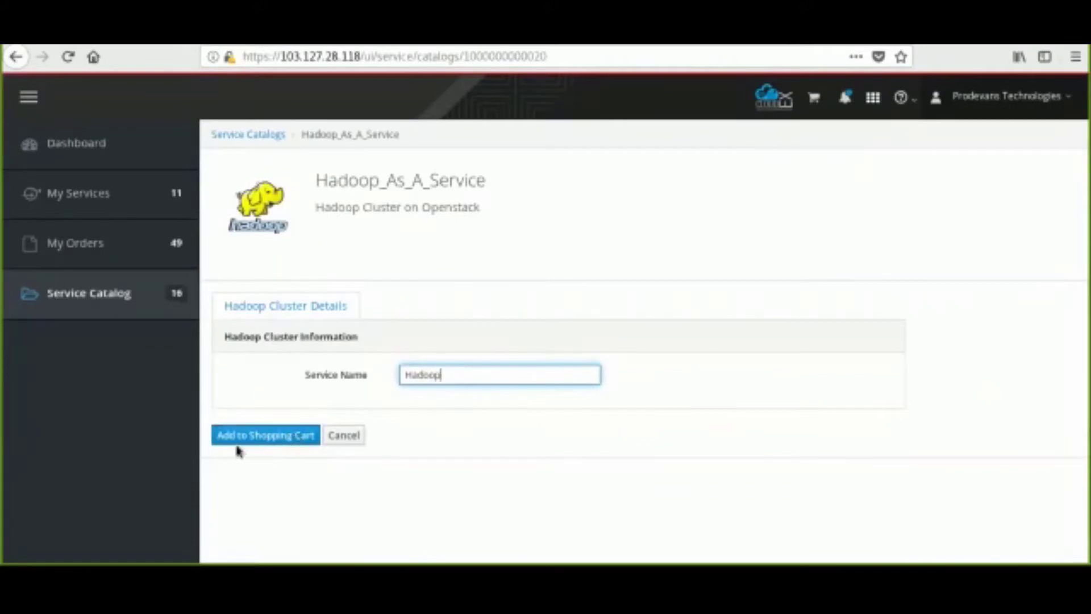
pyautogui.click(300, 444)
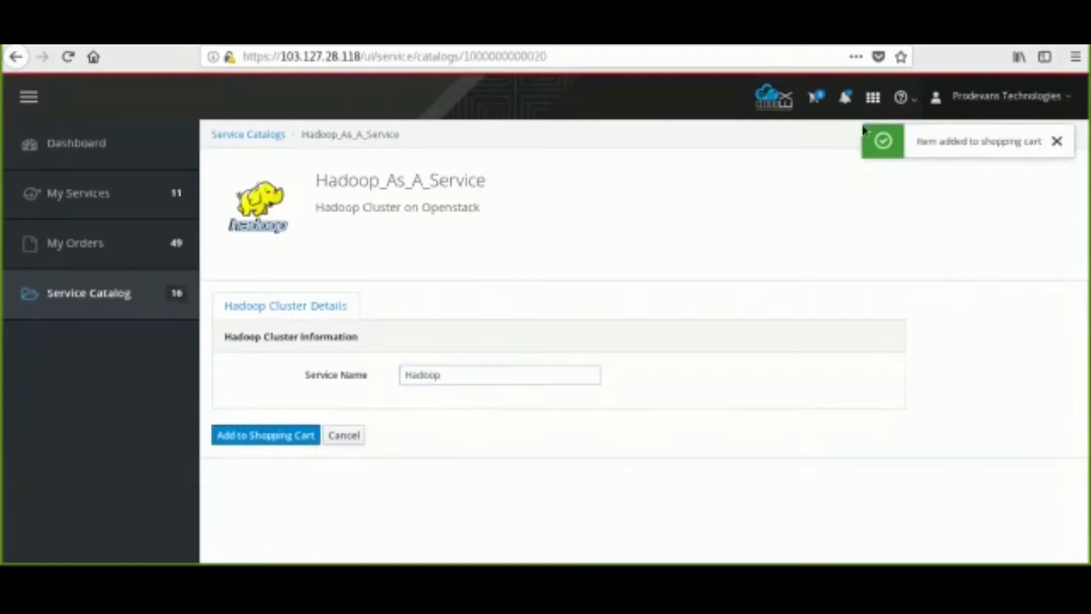
pyautogui.click(817, 98)
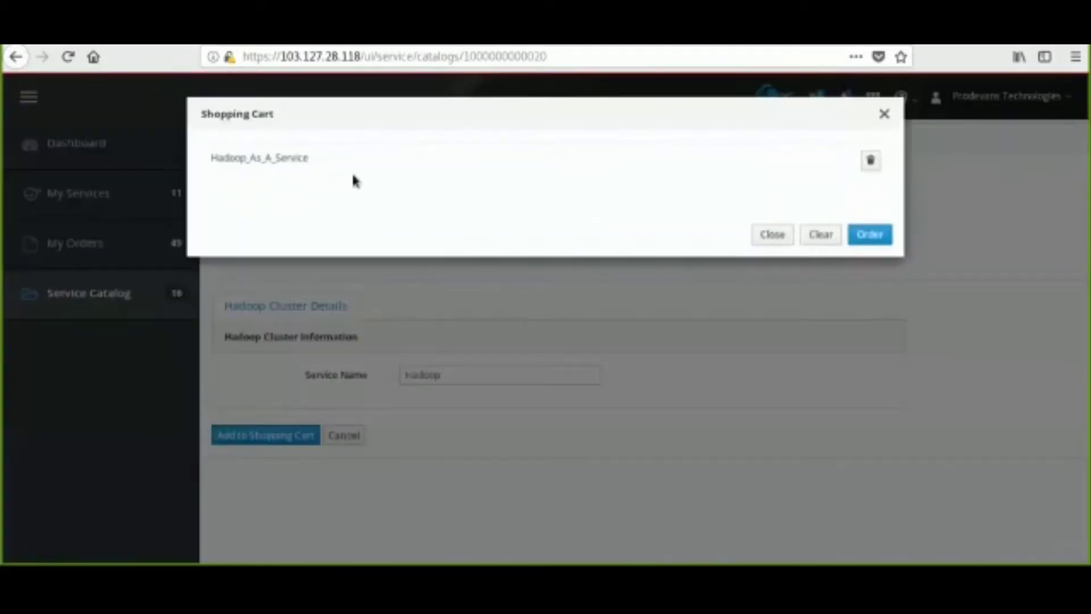
pyautogui.click(869, 235)
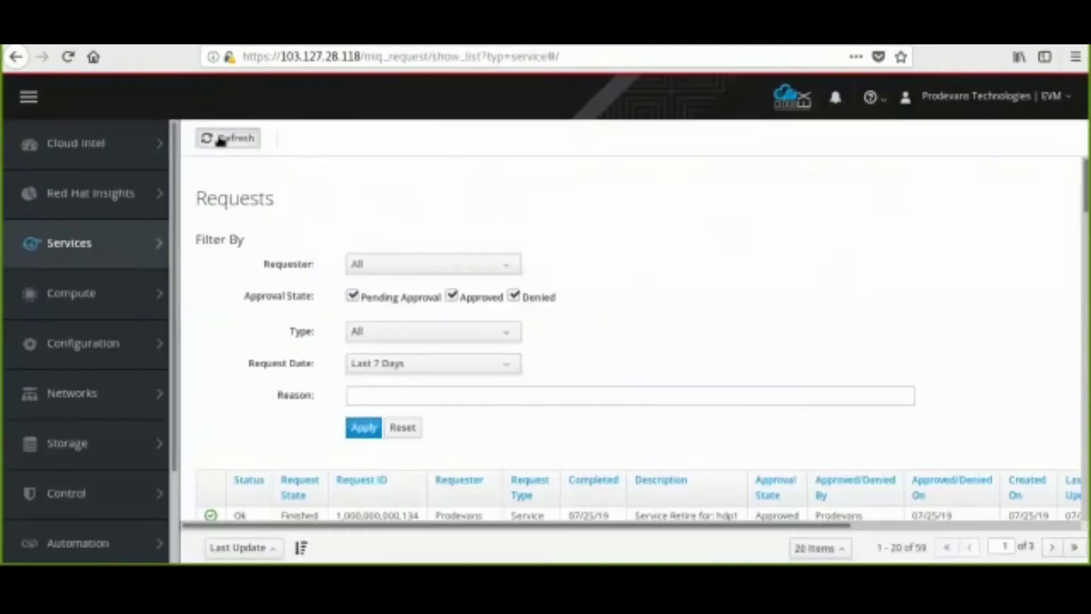
# Refresh the Requests list and open the pending Hadoop_As_A_Service request
pyautogui.click(221, 138)
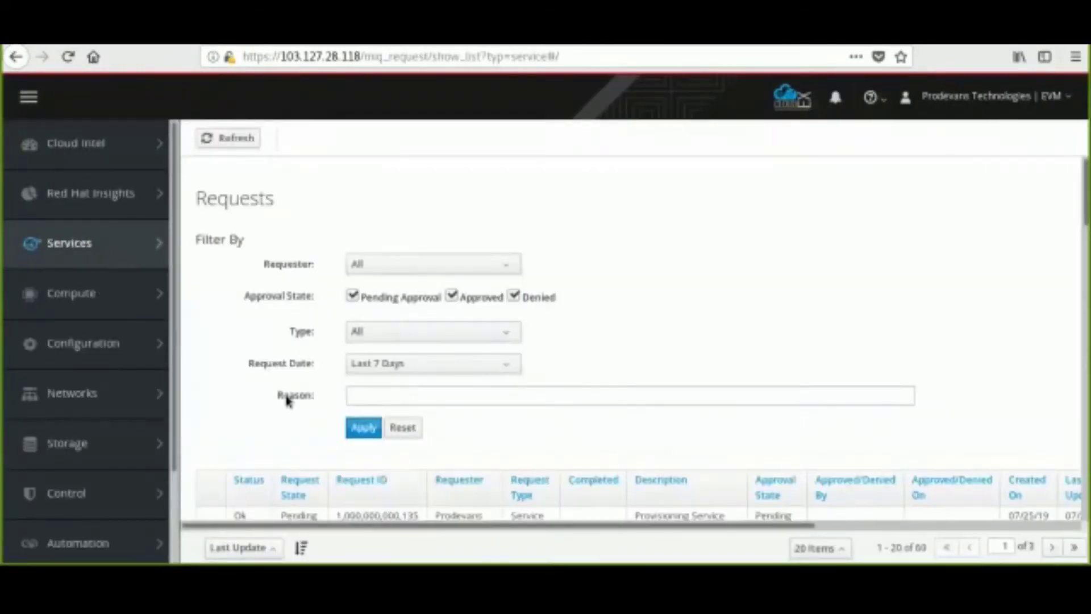
pyautogui.scroll(-2, 287, 399)
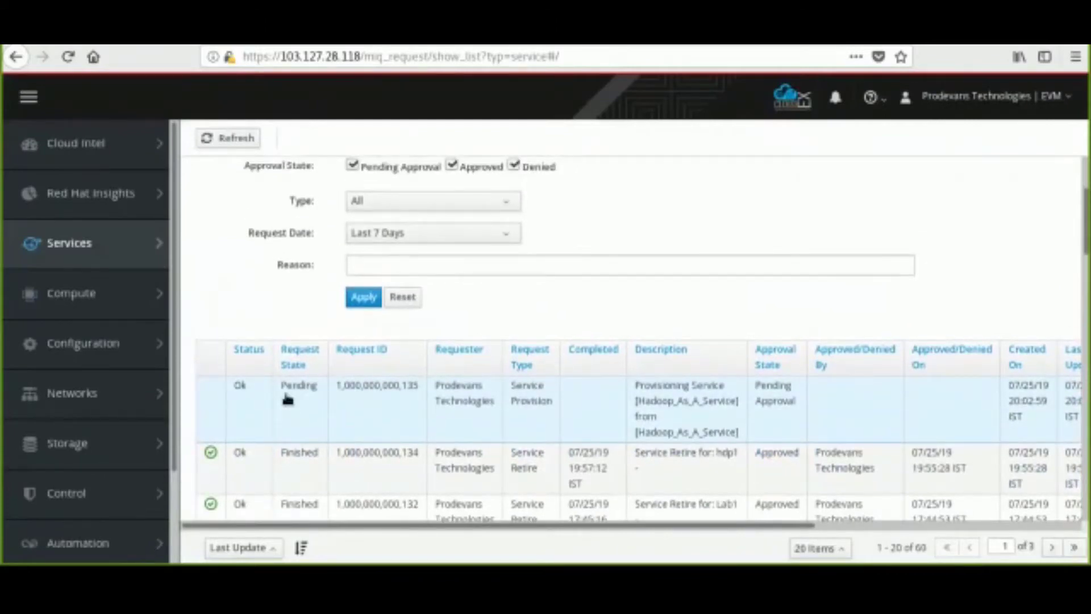
pyautogui.click(287, 400)
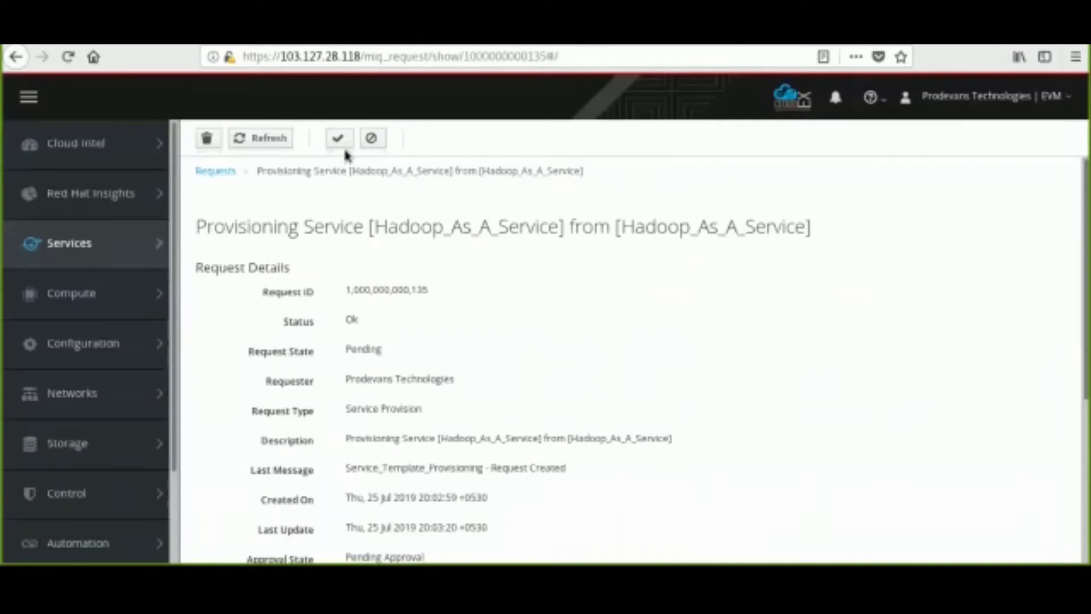
# Approve request 1,000,000,000,135 with reason 'Launch Hadoop cluster on Openstack'
pyautogui.click(337, 139)
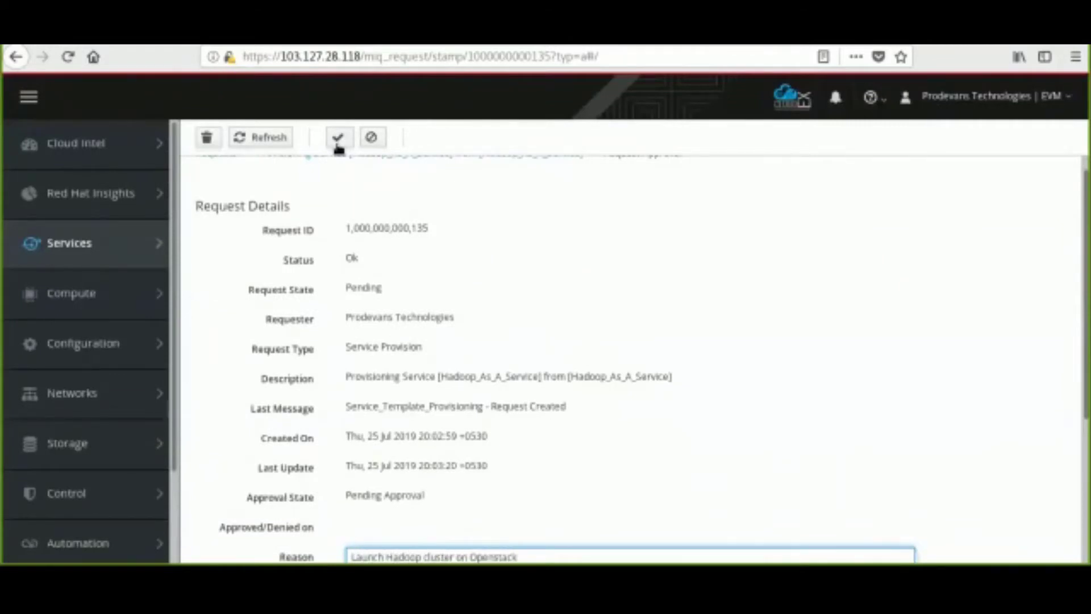
pyautogui.press('Tab')
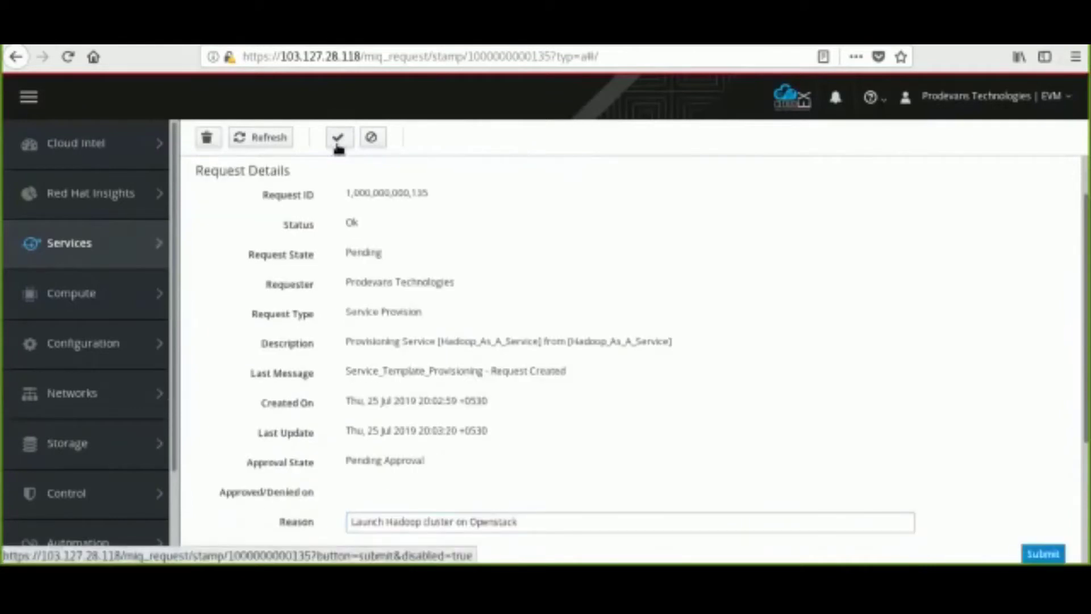
pyautogui.click(336, 143)
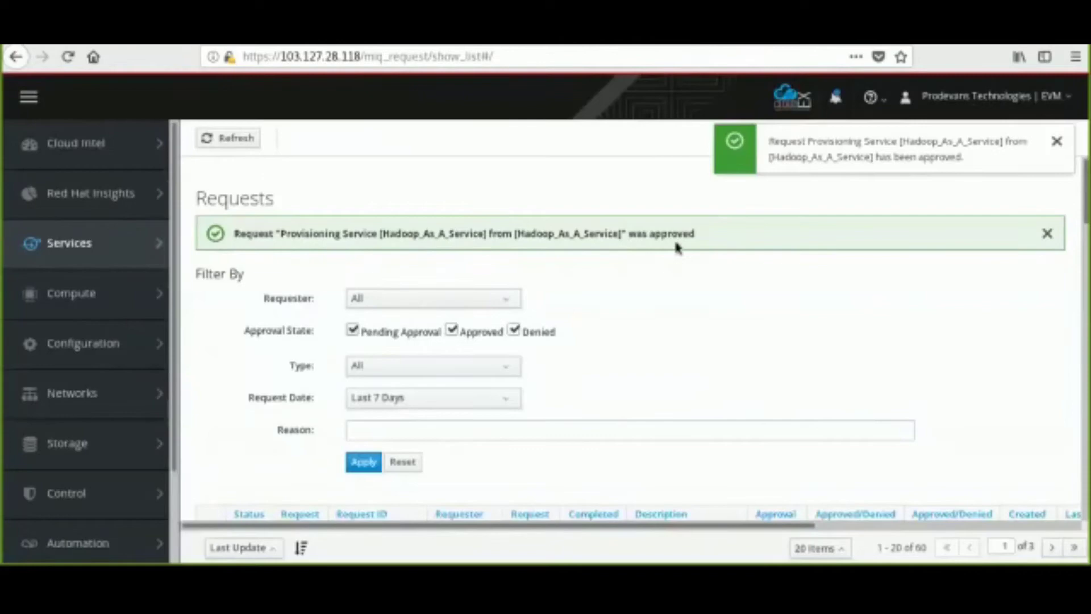
# Dismiss the approval messages and open the refreshed Hadoop service details page
pyautogui.click(1057, 141)
pyautogui.click(1048, 235)
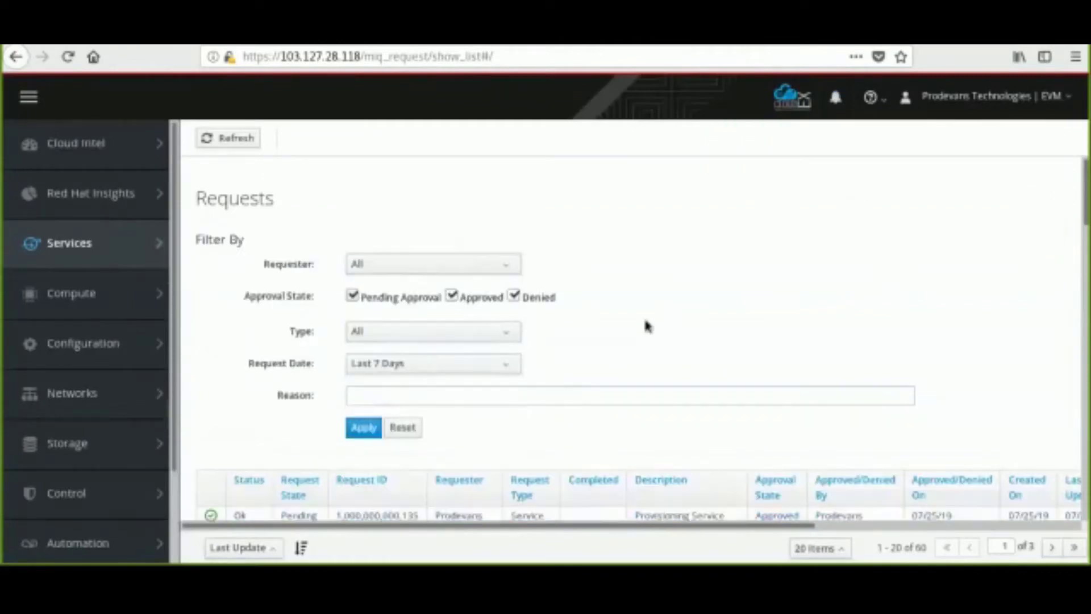
pyautogui.click(122, 262)
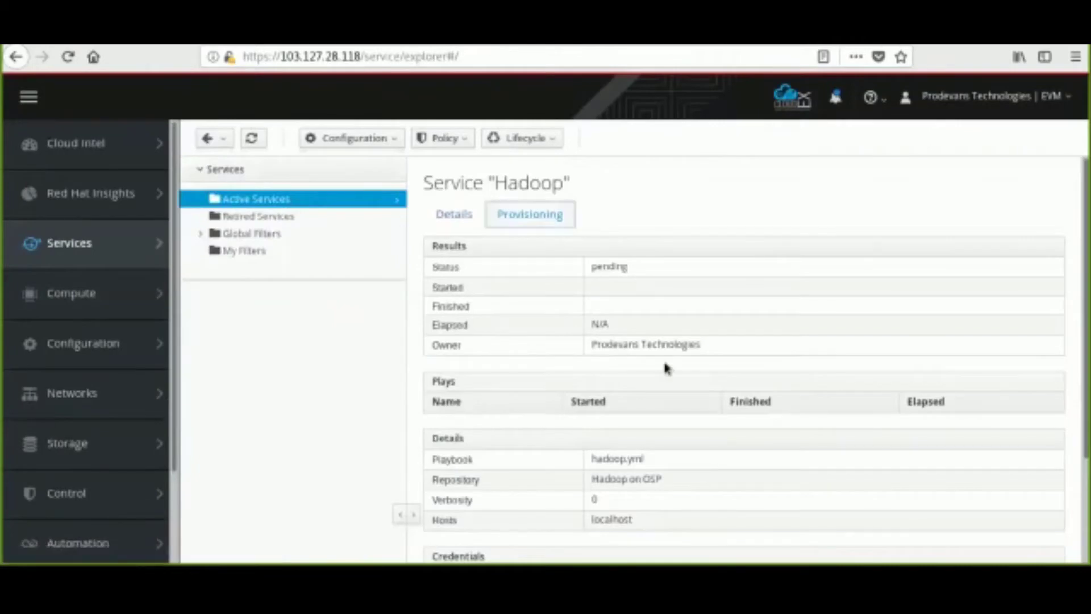
pyautogui.scroll(-3, 663, 359)
pyautogui.click(253, 142)
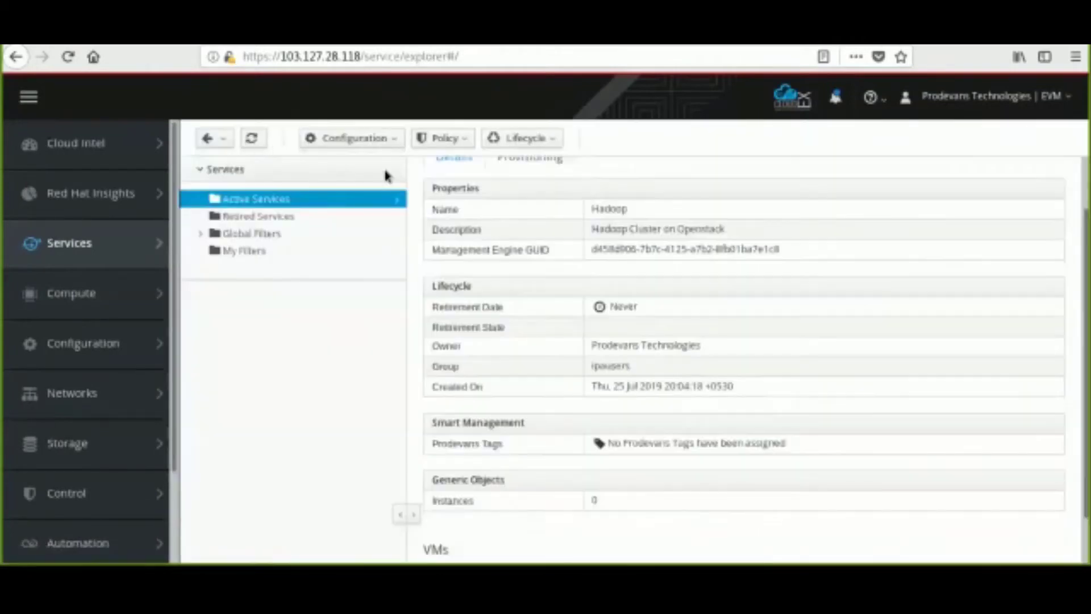
# Show the Hadoop service's Provisioning results and scan the hadoop.yml Standard Output
pyautogui.click(531, 164)
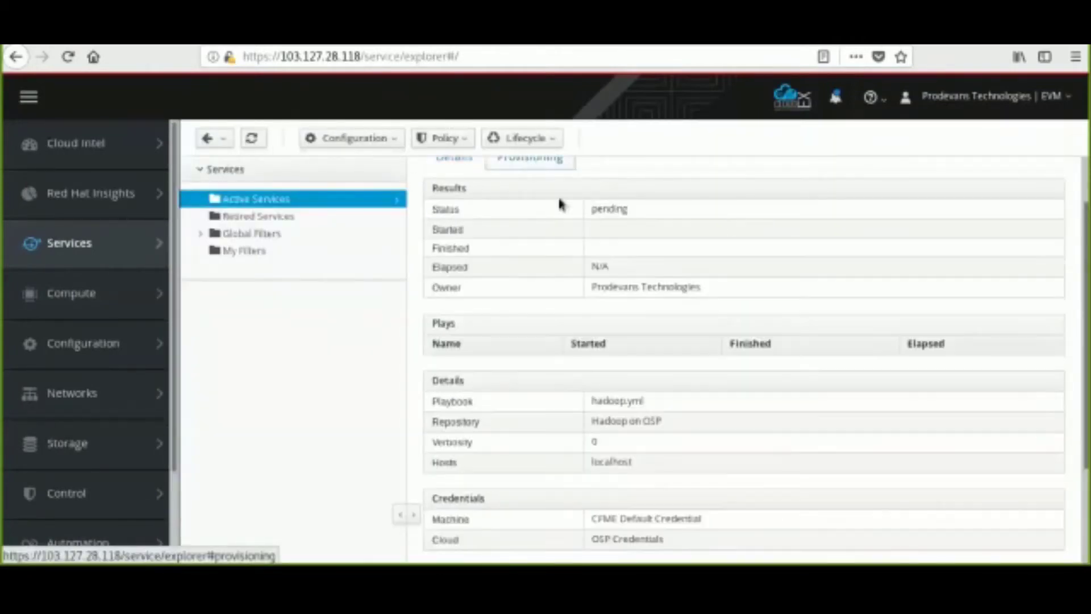
pyautogui.scroll(-1, 650, 376)
pyautogui.scroll(-3, 650, 376)
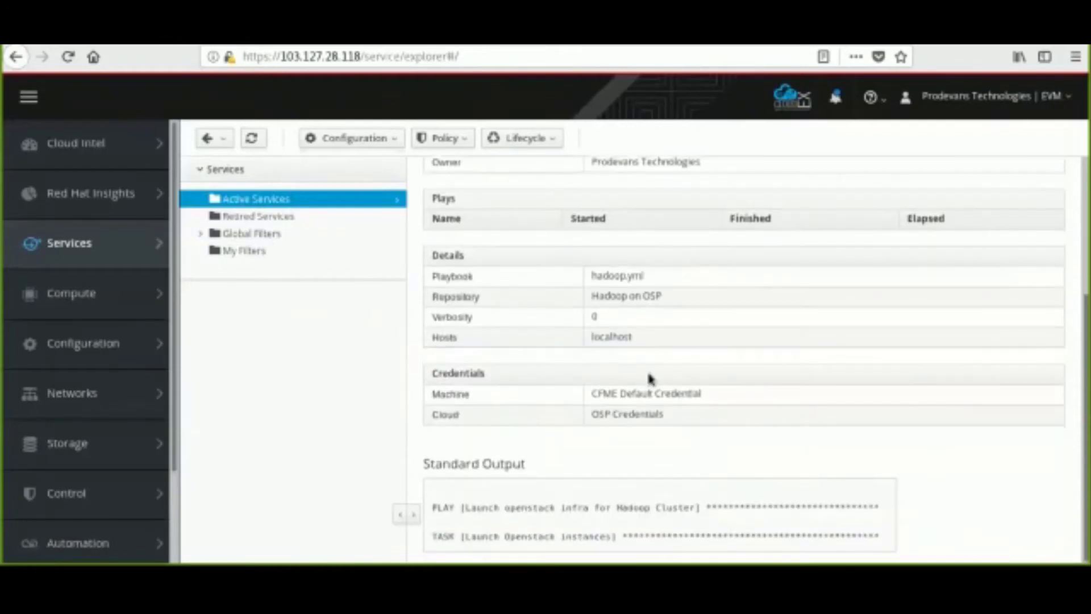
pyautogui.scroll(6, 444, 245)
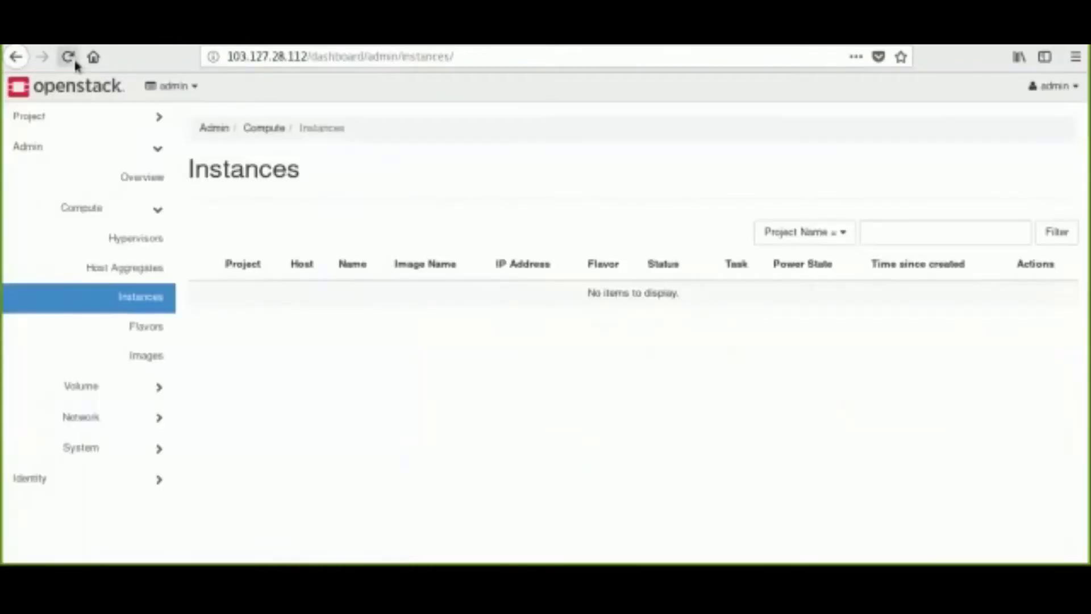
# Reload the OpenStack Admin Instances list to bring up the new Hadoop instance
pyautogui.click(69, 56)
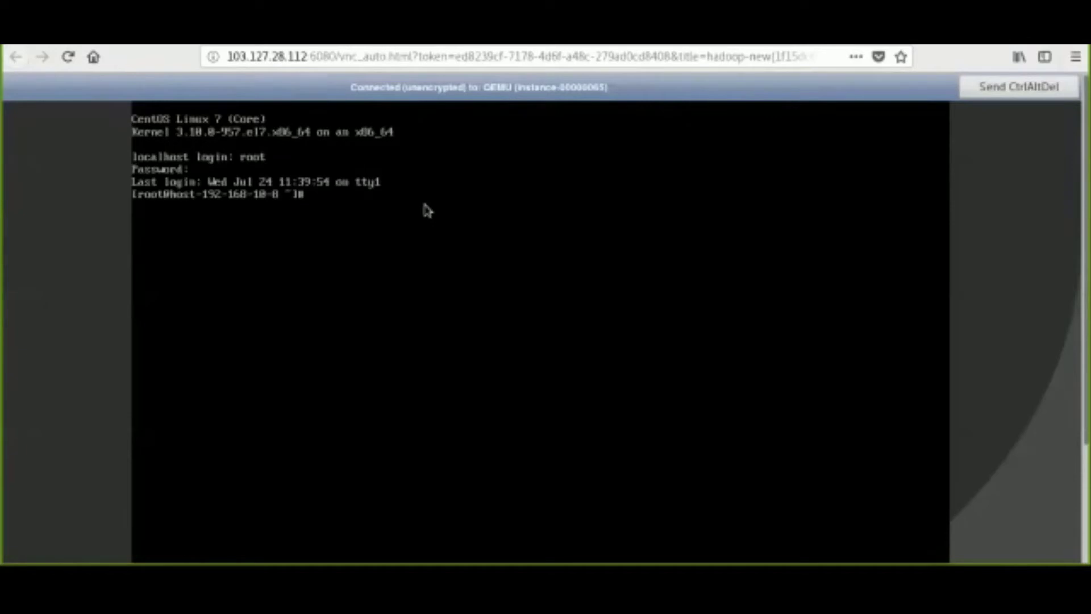
# Run 'ip a' and 'ping google.com' at the root prompt, then stop the ping
pyautogui.write('ip a')
pyautogui.press('Return')
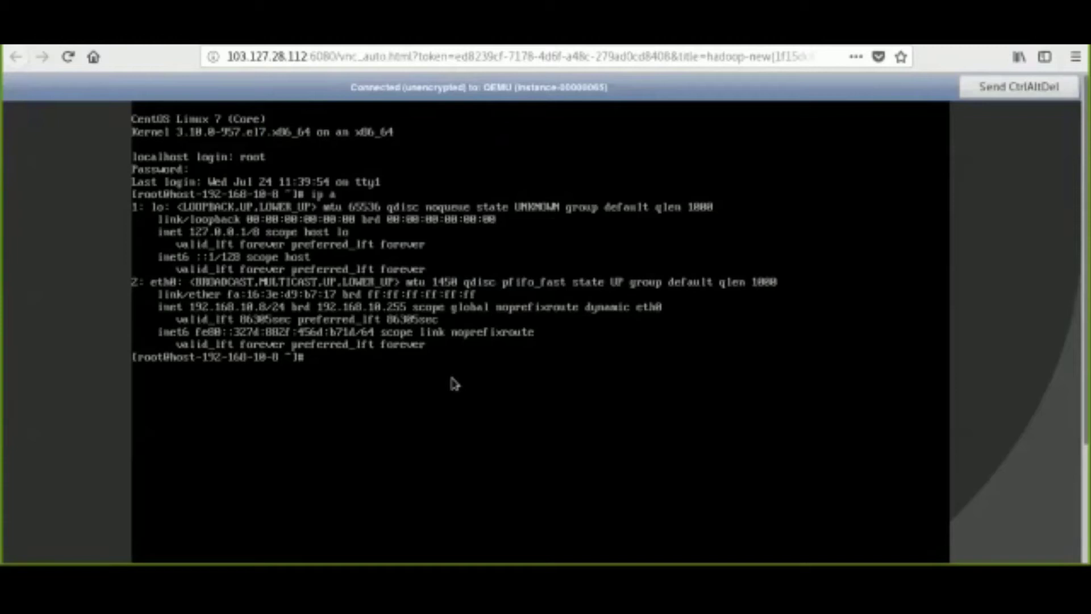
pyautogui.write('ping google.com')
pyautogui.press('Return')
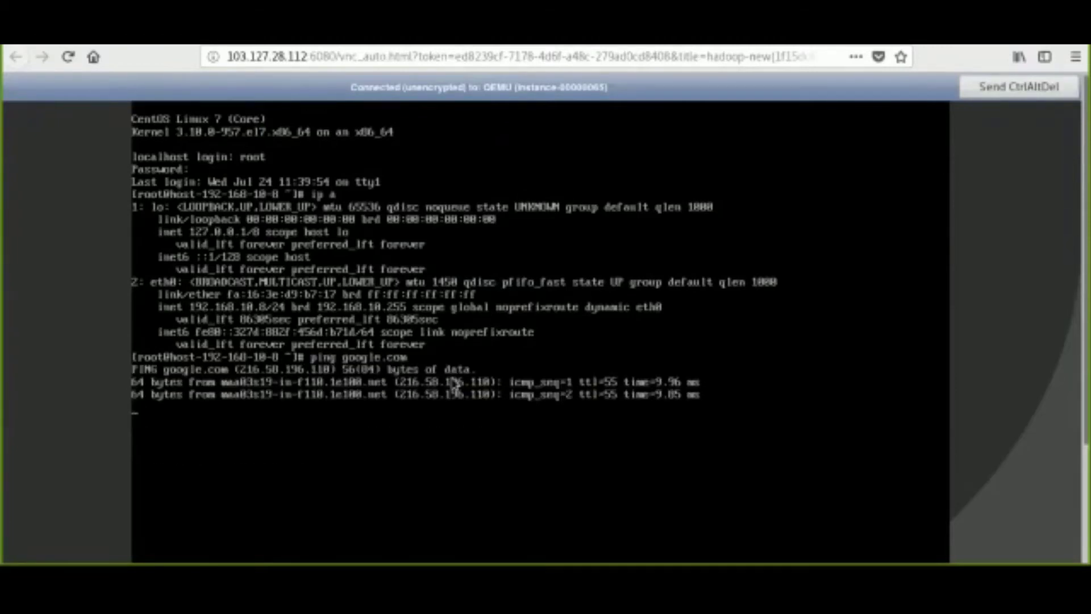
pyautogui.hotkey('ctrl', 'c')
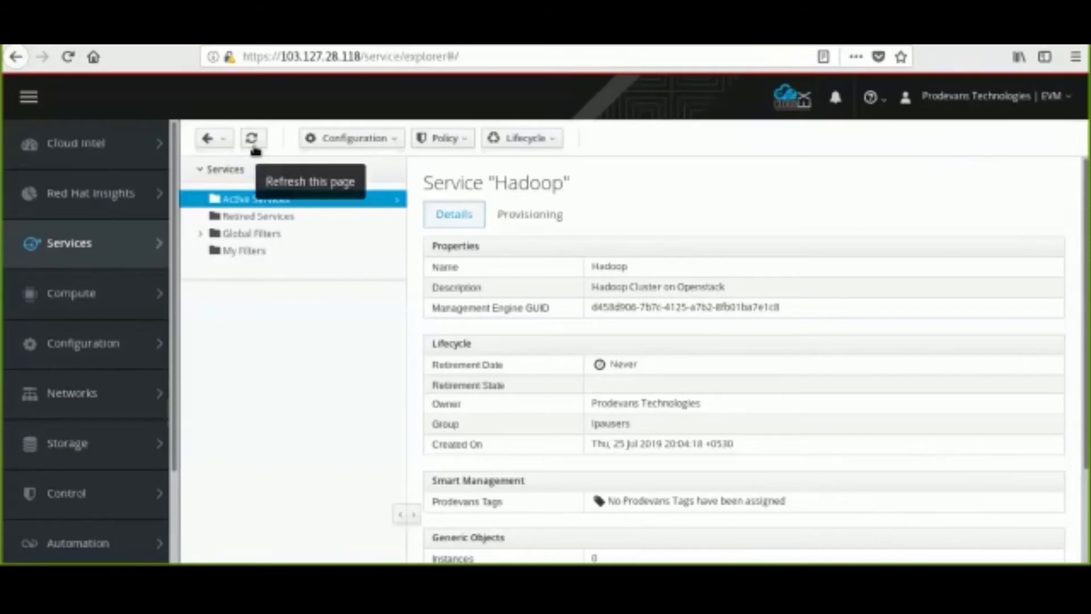
# Refresh the Hadoop service and scroll its Provisioning Standard Output to the openjdk install
pyautogui.click(251, 138)
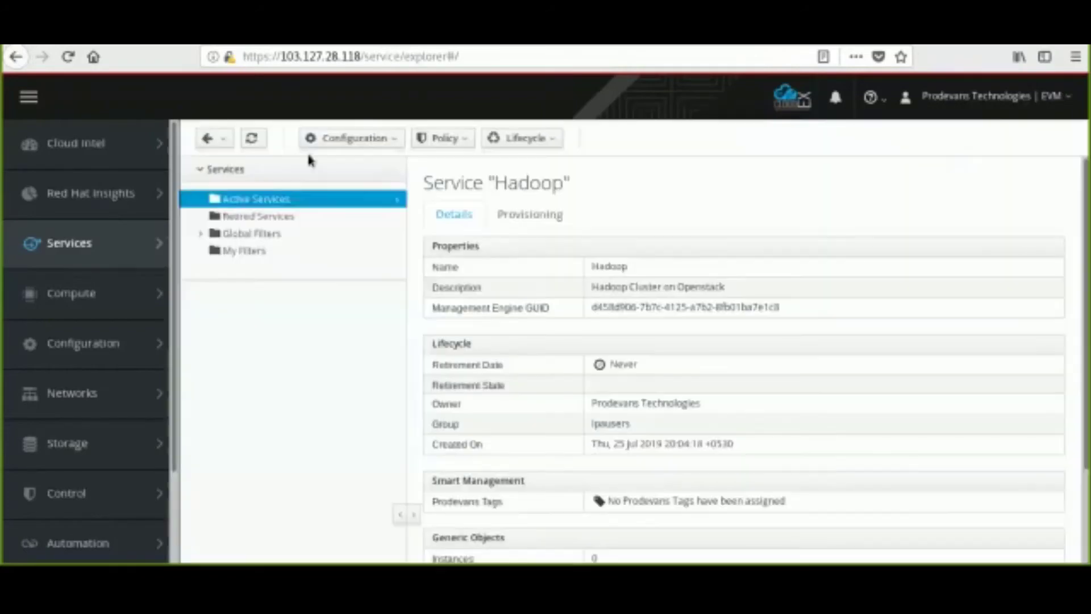
pyautogui.click(531, 216)
pyautogui.scroll(-2, 601, 310)
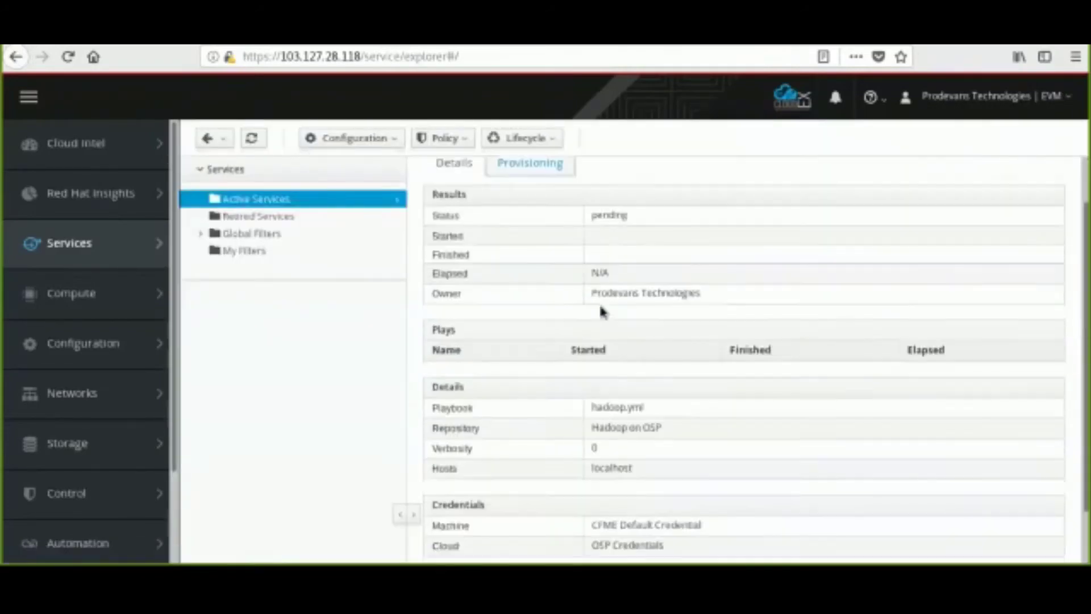
pyautogui.scroll(-6, 601, 309)
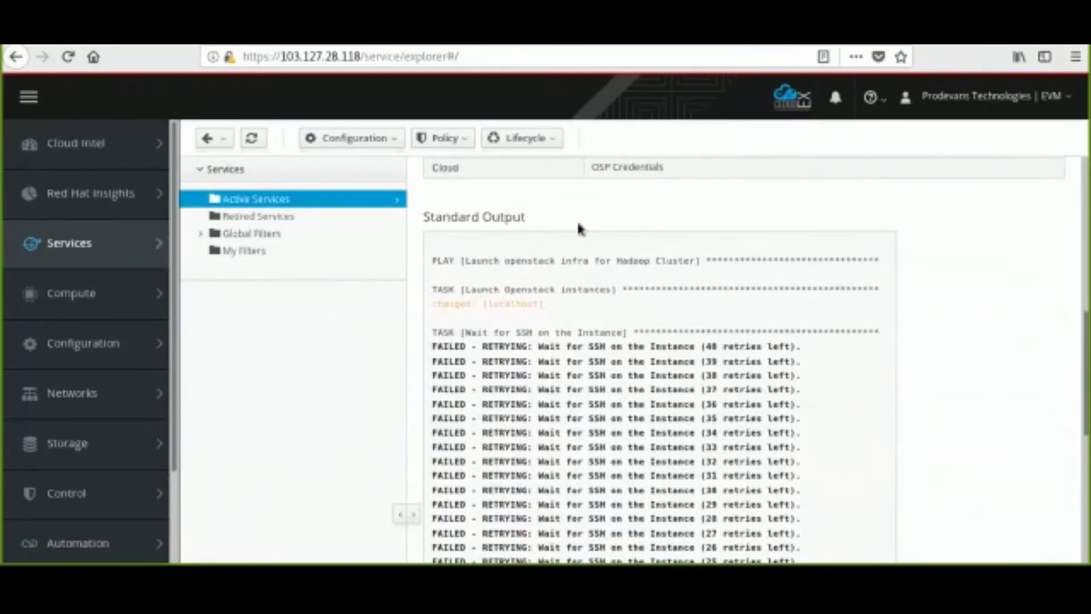
pyautogui.scroll(-6, 574, 207)
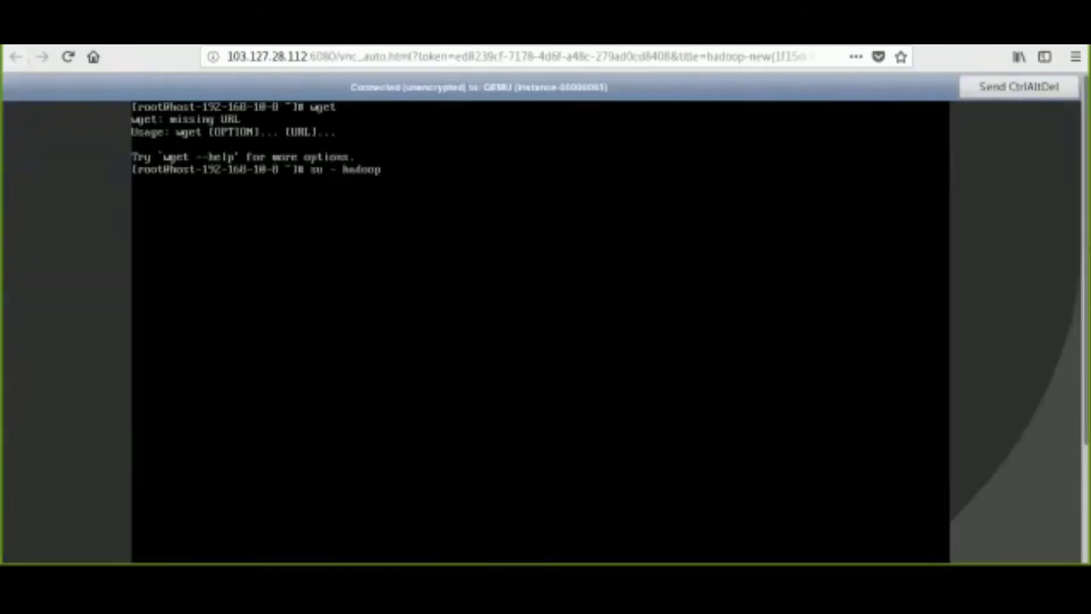
# Clear the prompt and run the Java version check in the VNC console
pyautogui.hotkey('ctrl', 'u')
pyautogui.write('jo')
pyautogui.press('Return')
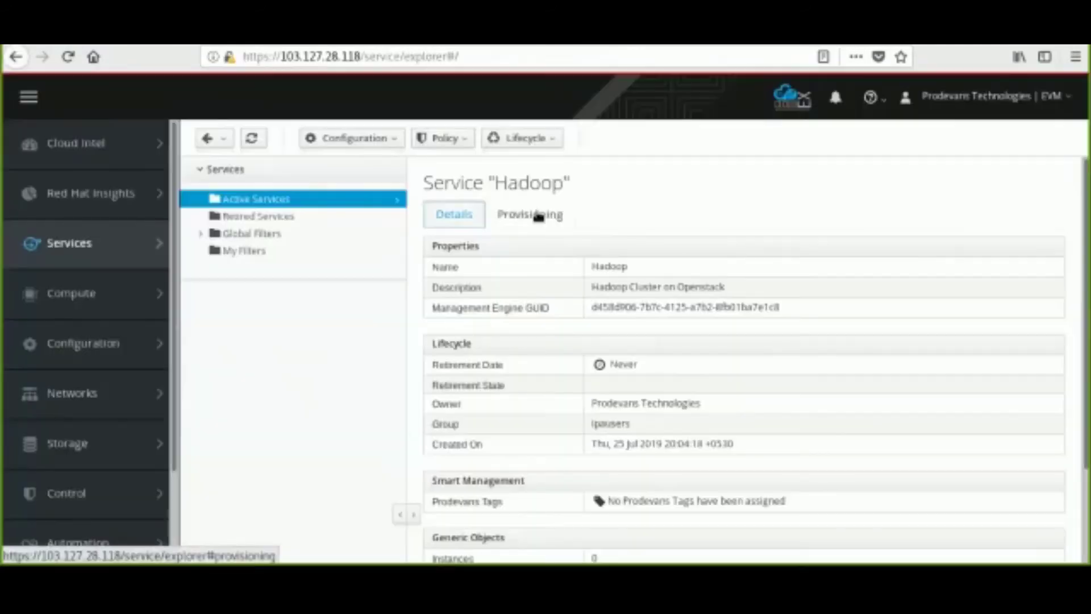
# Reopen the provisioning results and scroll the playbook log to the Format namenode task
pyautogui.click(531, 215)
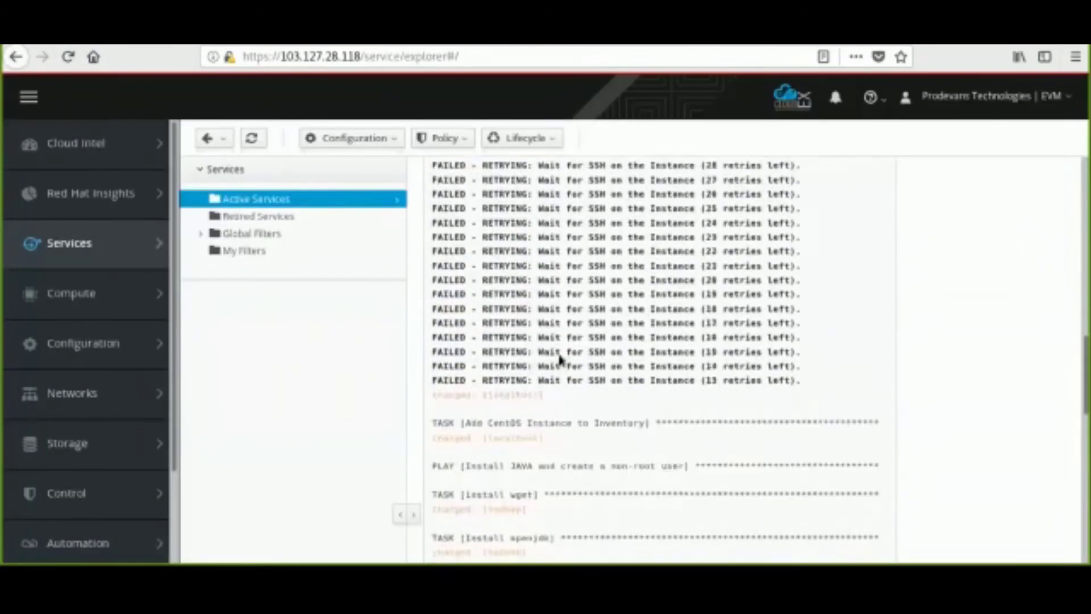
pyautogui.scroll(-15, 558, 350)
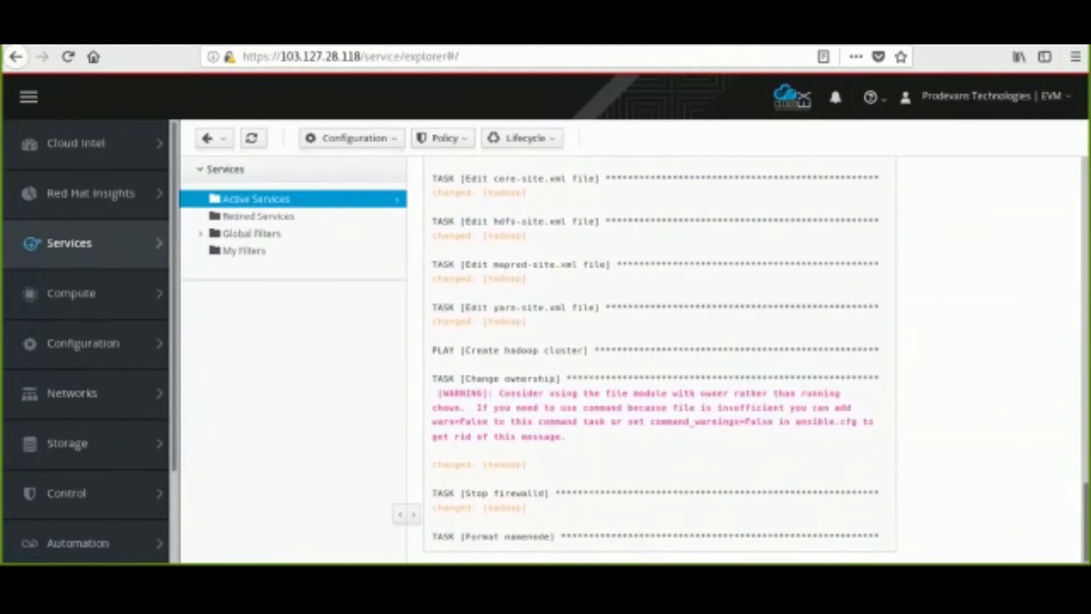
pyautogui.scroll(15, 714, 355)
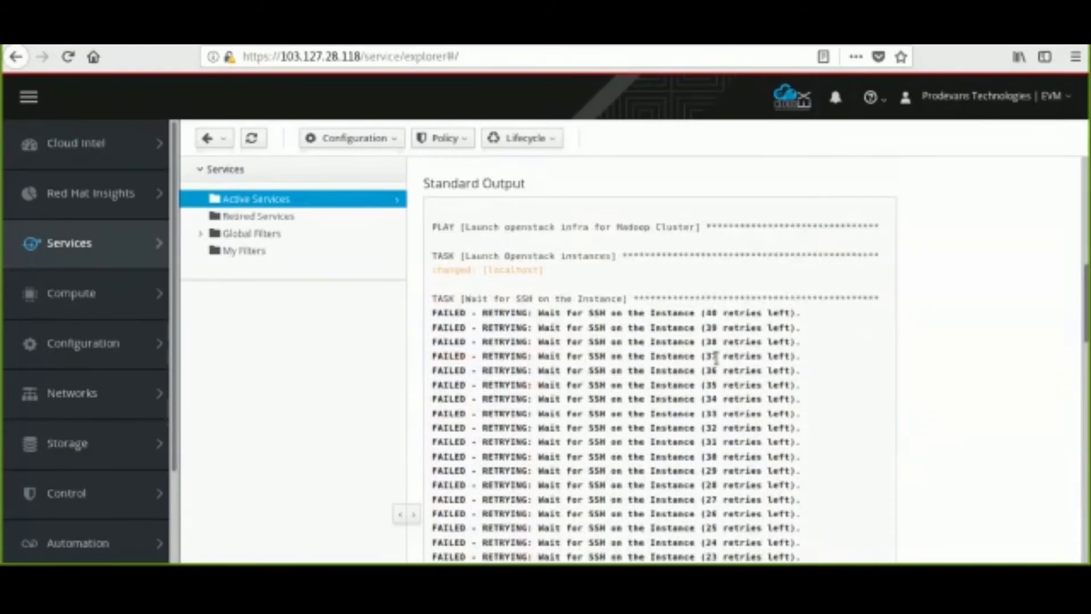
pyautogui.scroll(5, 750, 316)
pyautogui.scroll(-15, 753, 323)
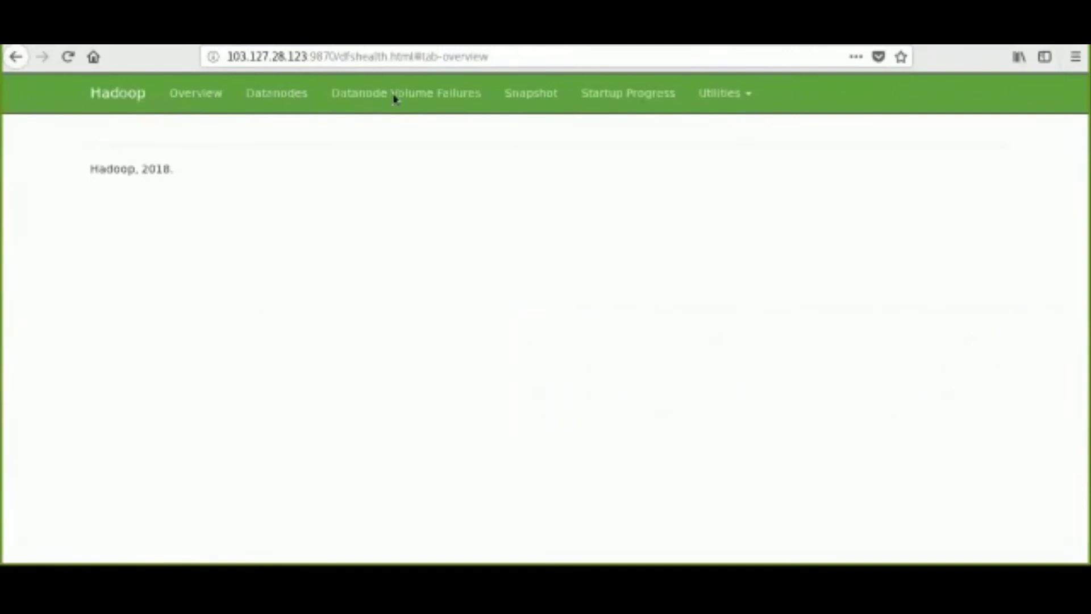
# Review the NameNode Overview and the single in-service datanode
pyautogui.click(522, 101)
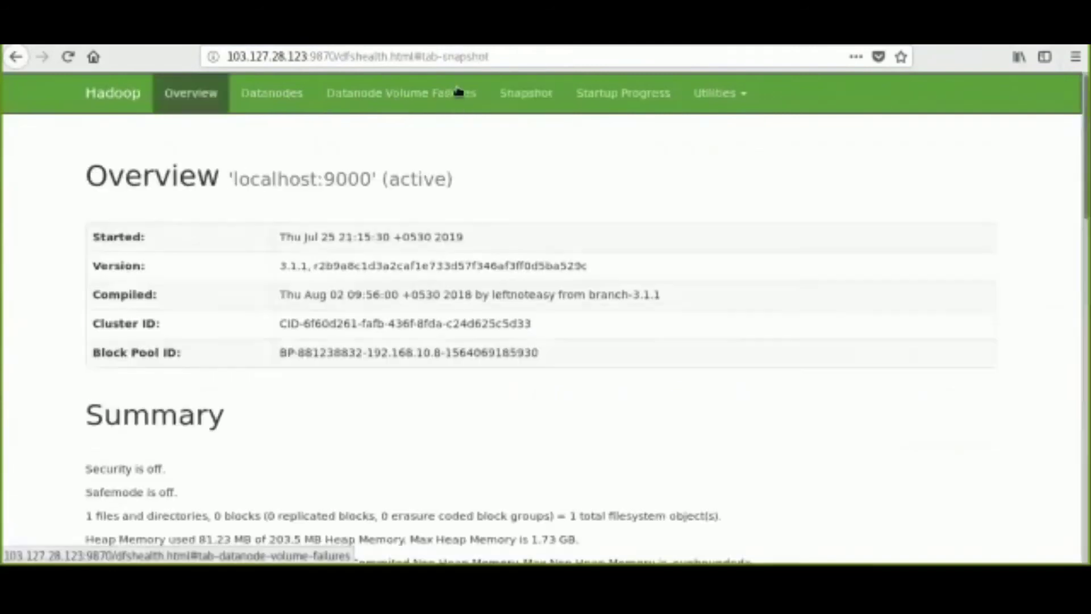
pyautogui.scroll(-10, 424, 298)
pyautogui.scroll(10, 318, 171)
pyautogui.click(281, 94)
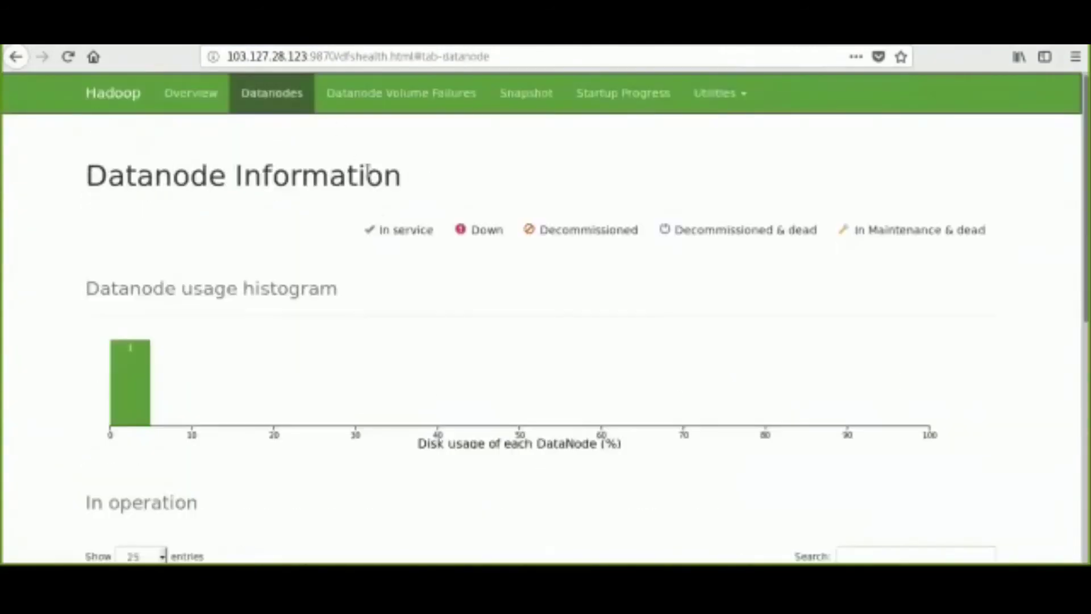
pyautogui.scroll(-8, 254, 357)
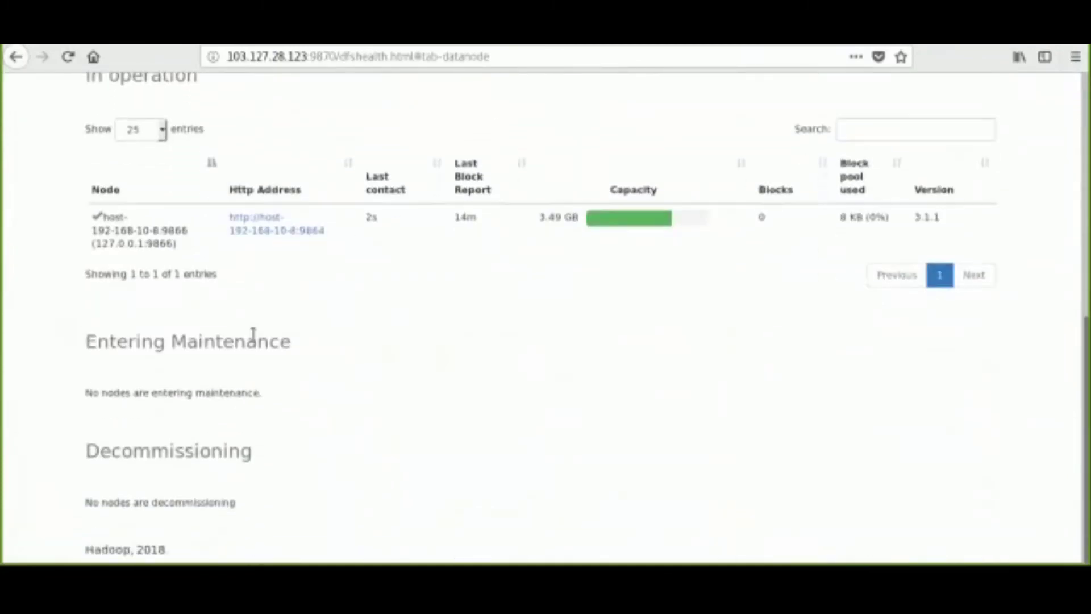
pyautogui.scroll(8, 253, 336)
# Check volume failures, snapshots and Startup Progress at 100%, then open and close Utilities
pyautogui.click(363, 98)
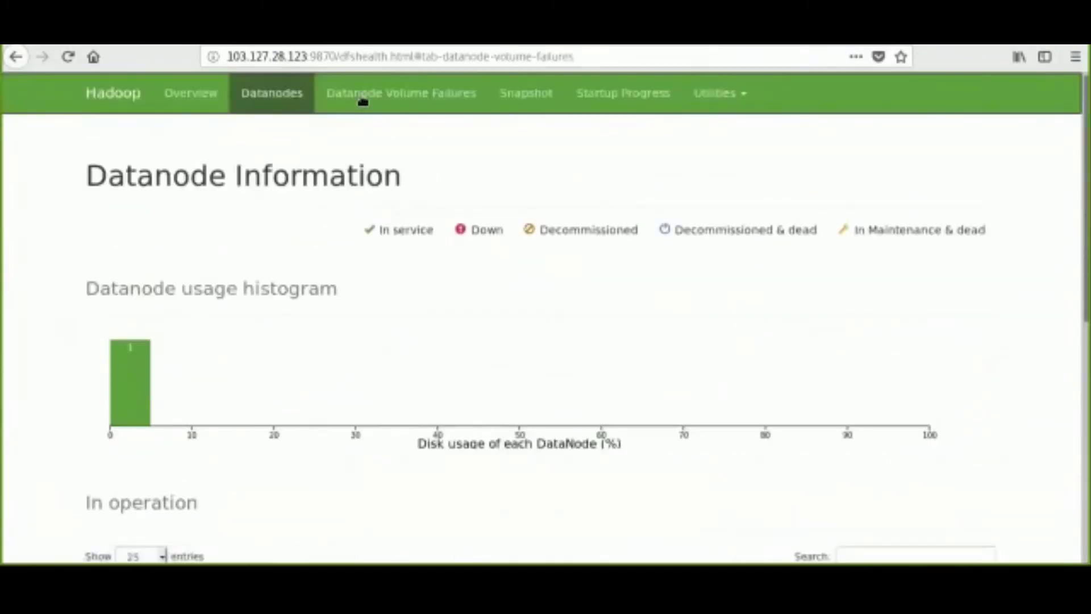
pyautogui.click(549, 104)
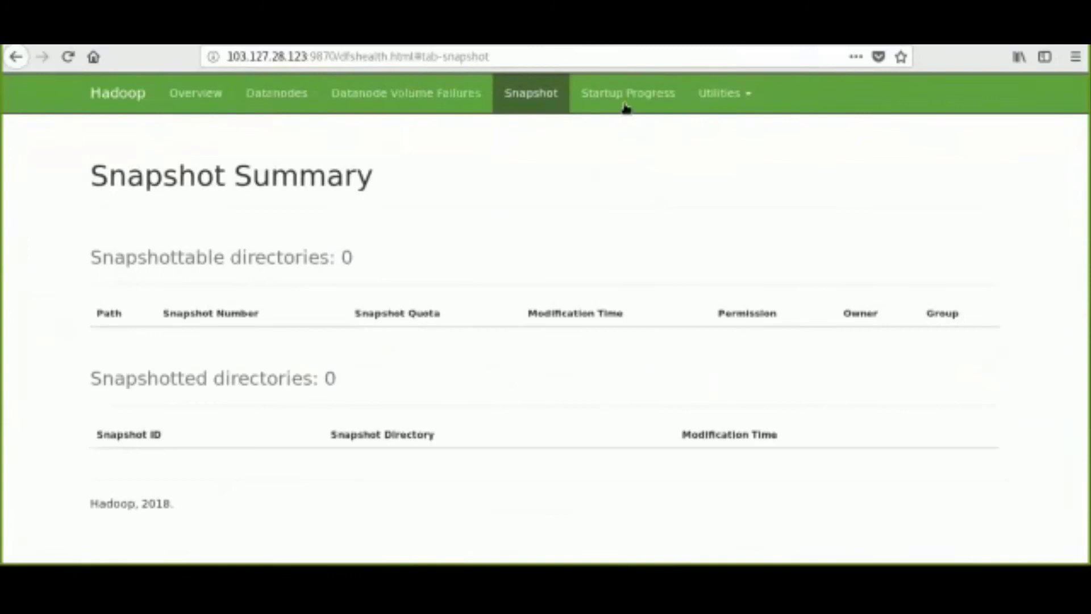
pyautogui.click(625, 108)
pyautogui.scroll(-1, 732, 279)
pyautogui.scroll(1, 732, 283)
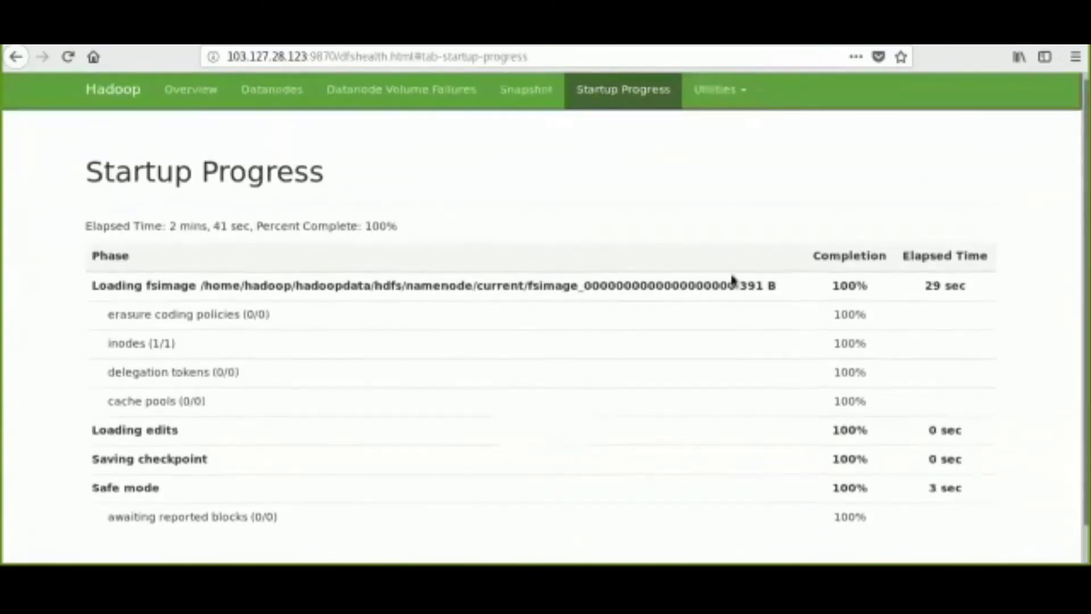
pyautogui.click(712, 96)
pyautogui.click(624, 175)
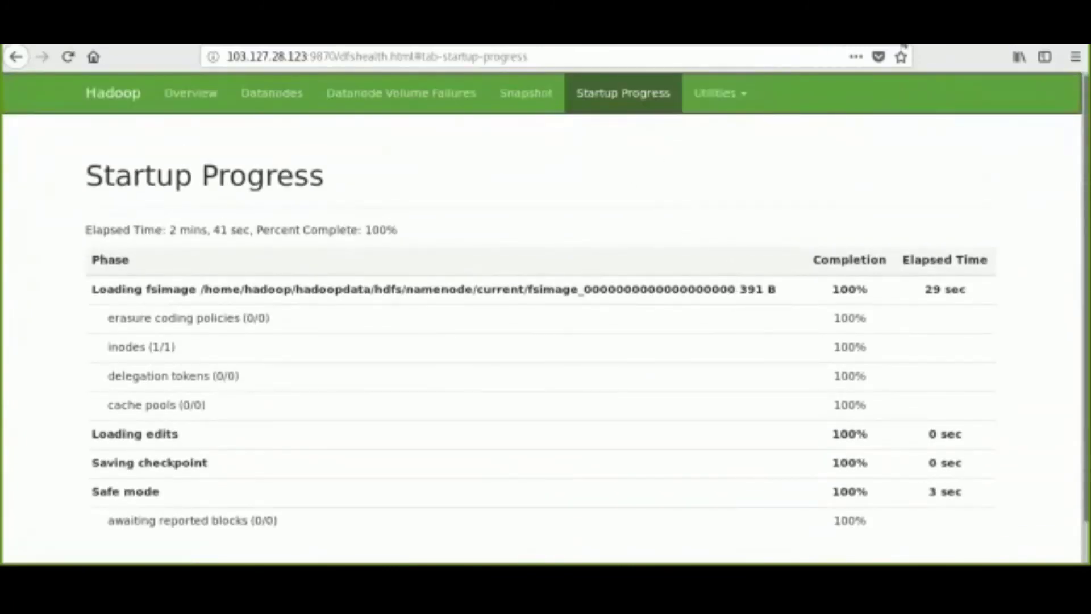